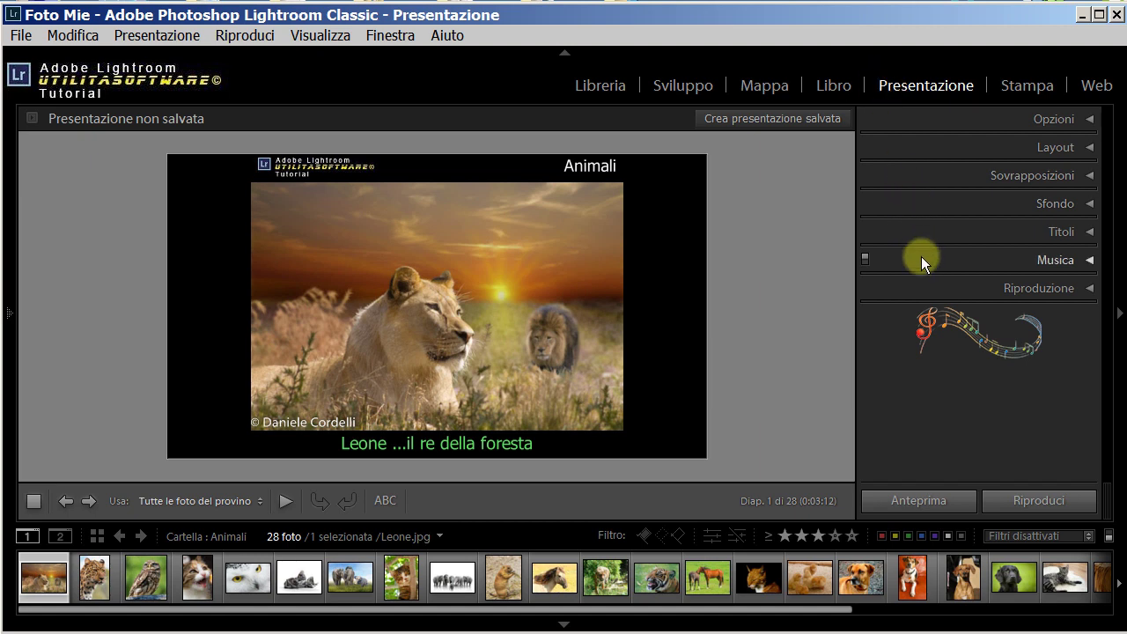
Expand the Musica section to see that no soundtrack is selected (0:00:00).
click(1089, 262)
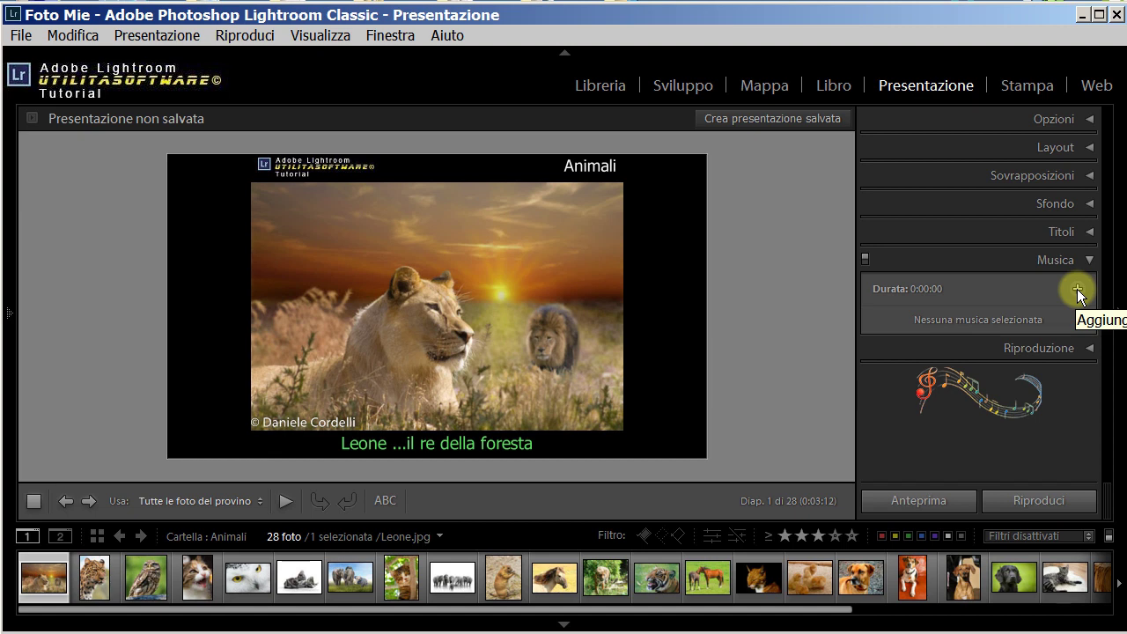
Add 01.mp3 as the slideshow soundtrack, giving 0:03:19 of music.
click(1077, 289)
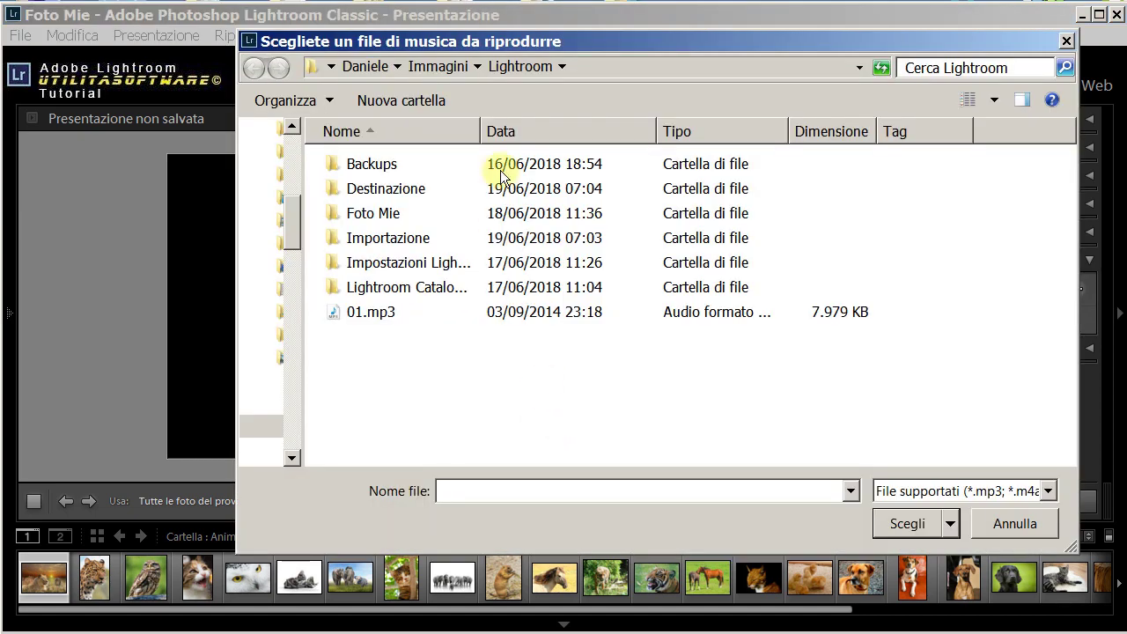
click(376, 314)
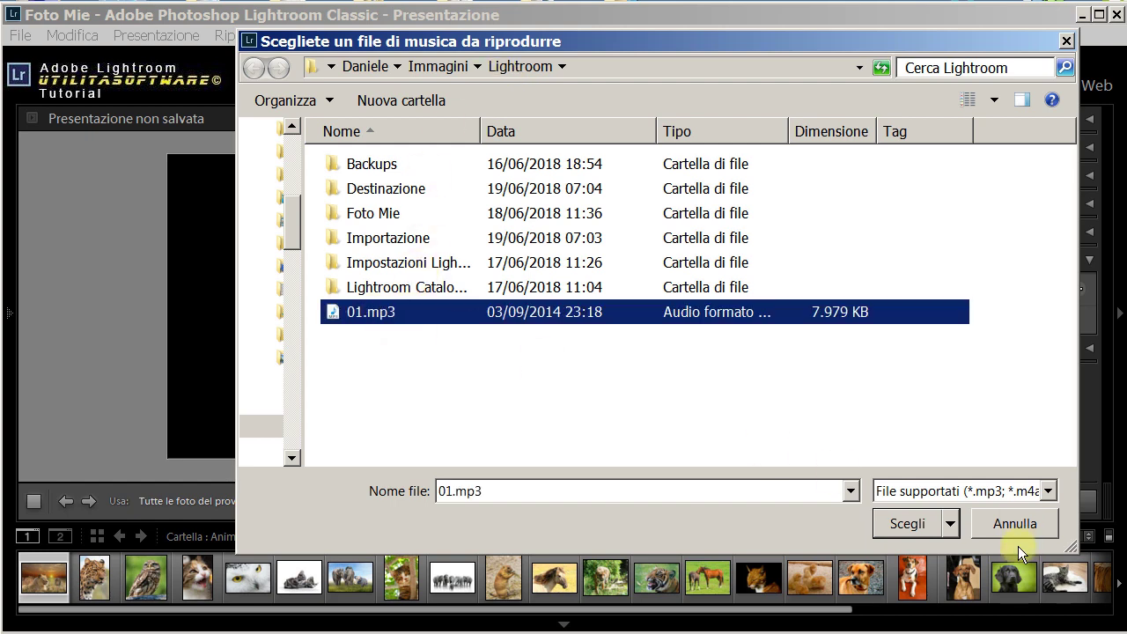
click(907, 524)
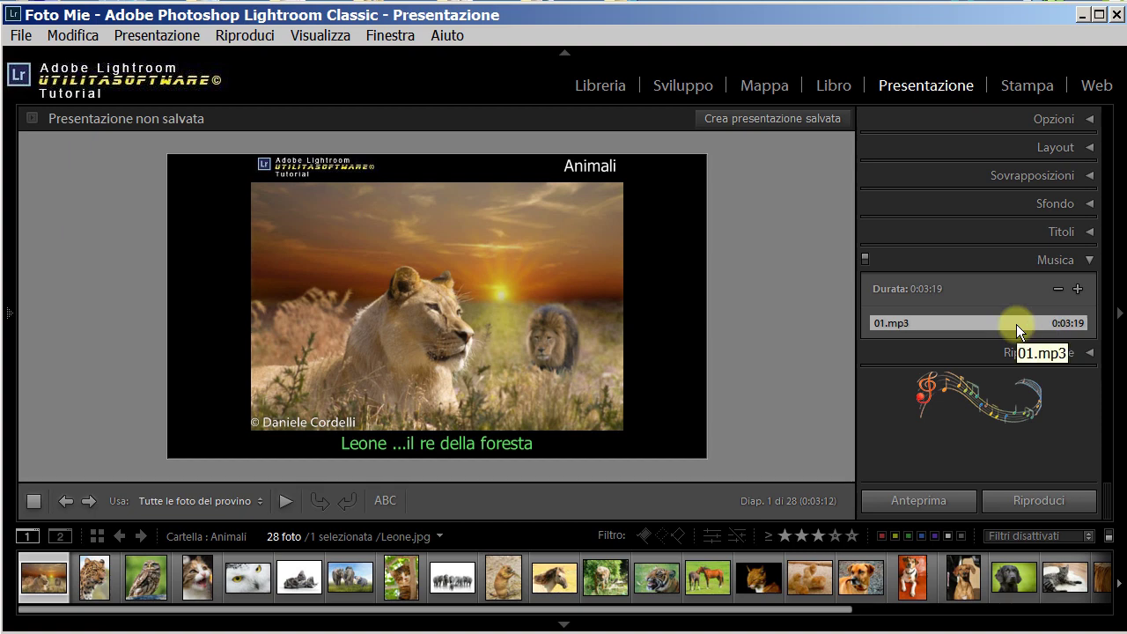
In Riproduzione, use Adatta a musica so slides last 4.2 sec with 2.5 sec crossfades.
click(1089, 353)
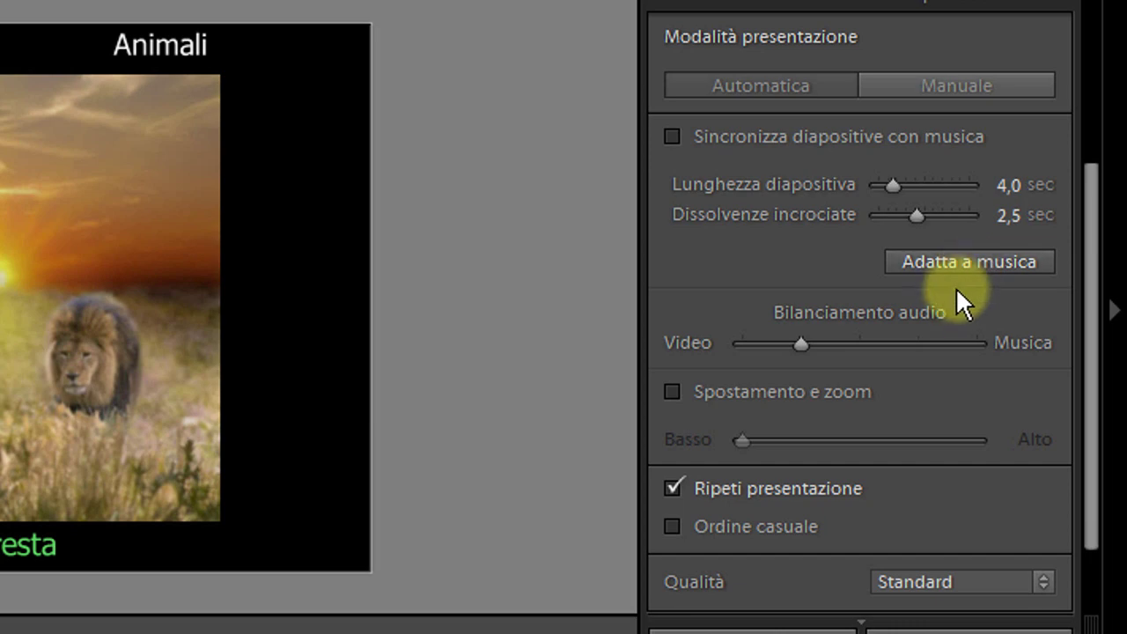
click(957, 258)
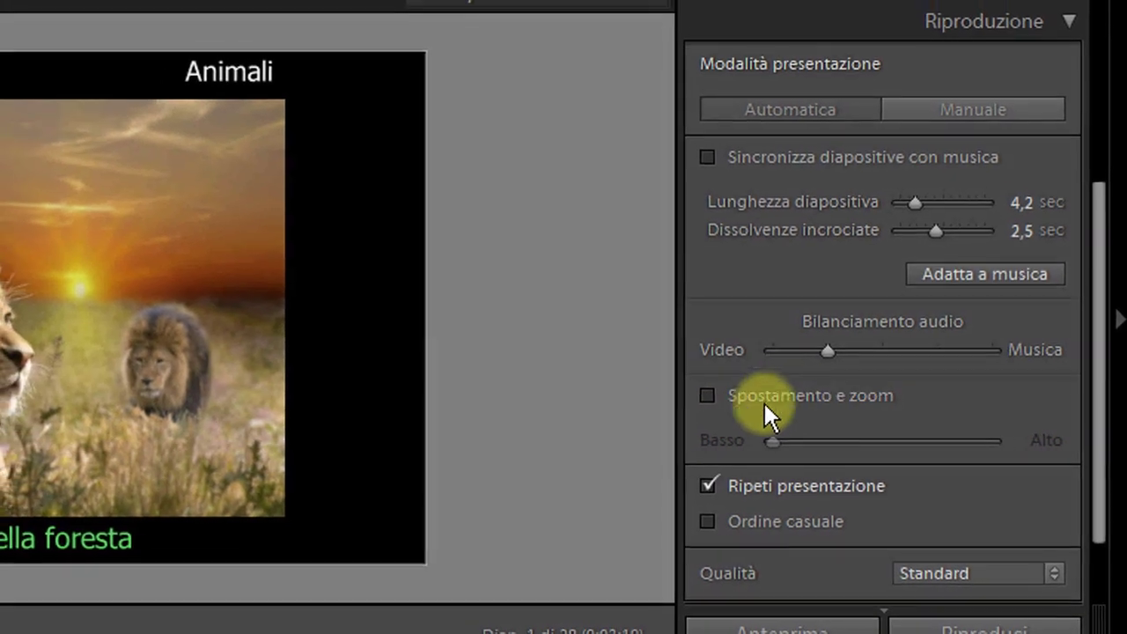
Enable Spostamento e zoom and set its strength slider close to Alto.
click(699, 394)
drag(798, 440, 939, 442)
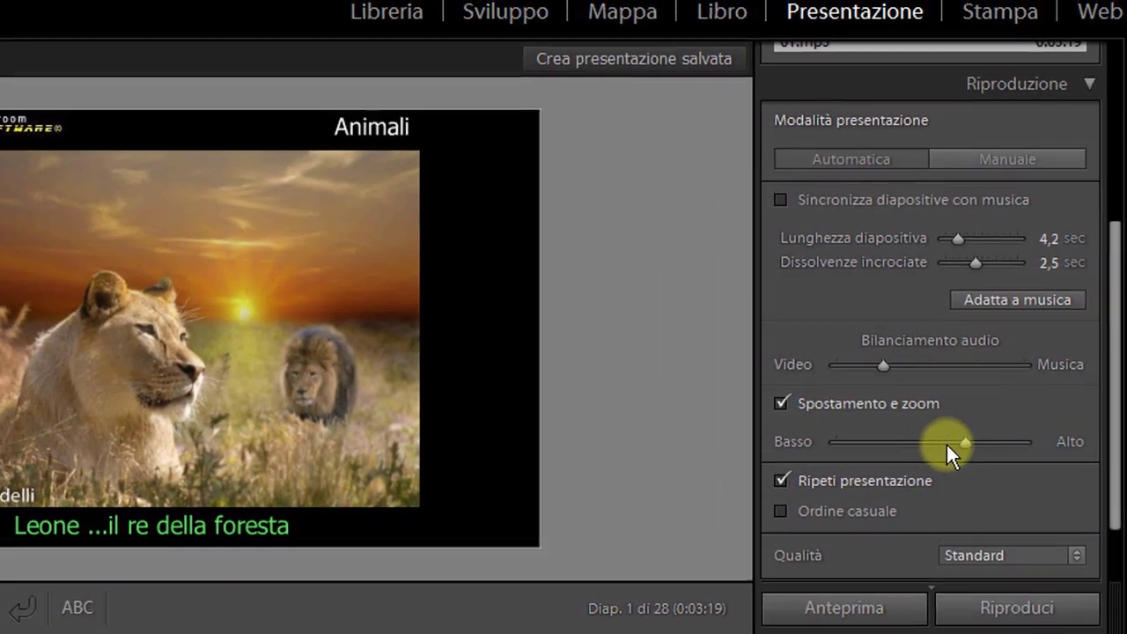
drag(939, 442, 962, 447)
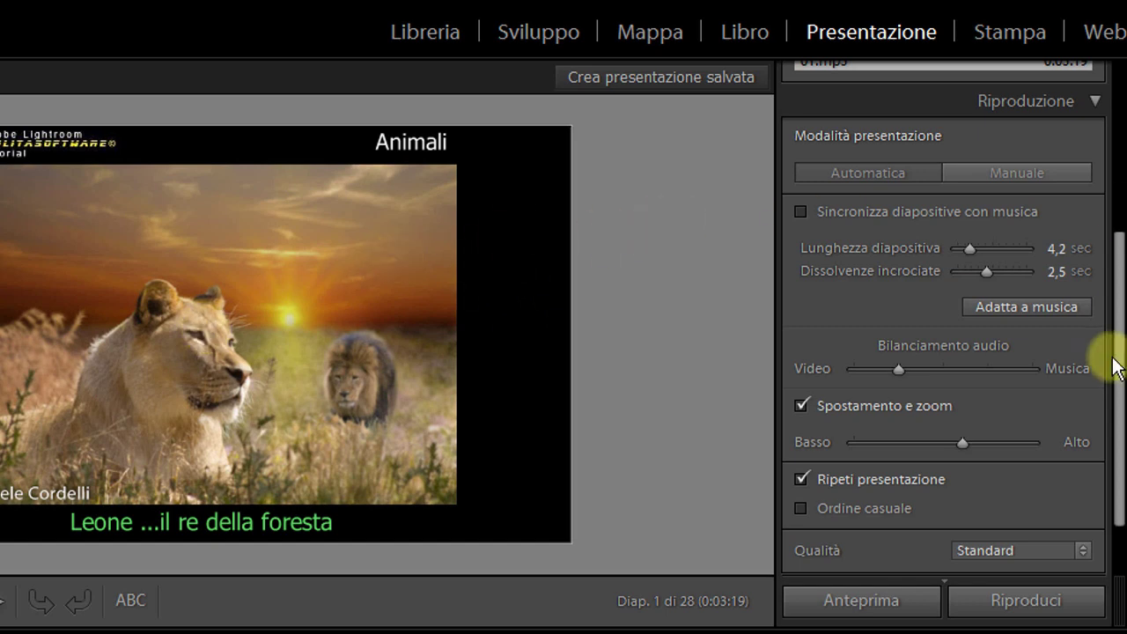
Uncheck Ripeti presentazione so the slideshow no longer repeats.
scroll(1114, 280, up, 1)
scroll(1114, 280, up, 5)
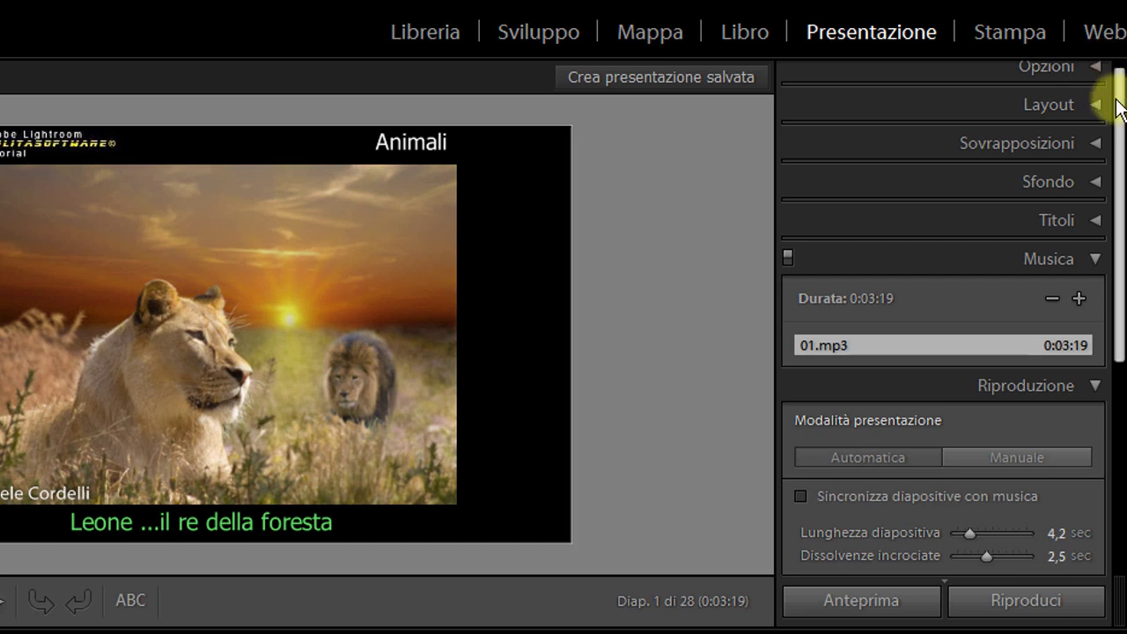
scroll(1117, 110, up, 1)
click(1095, 79)
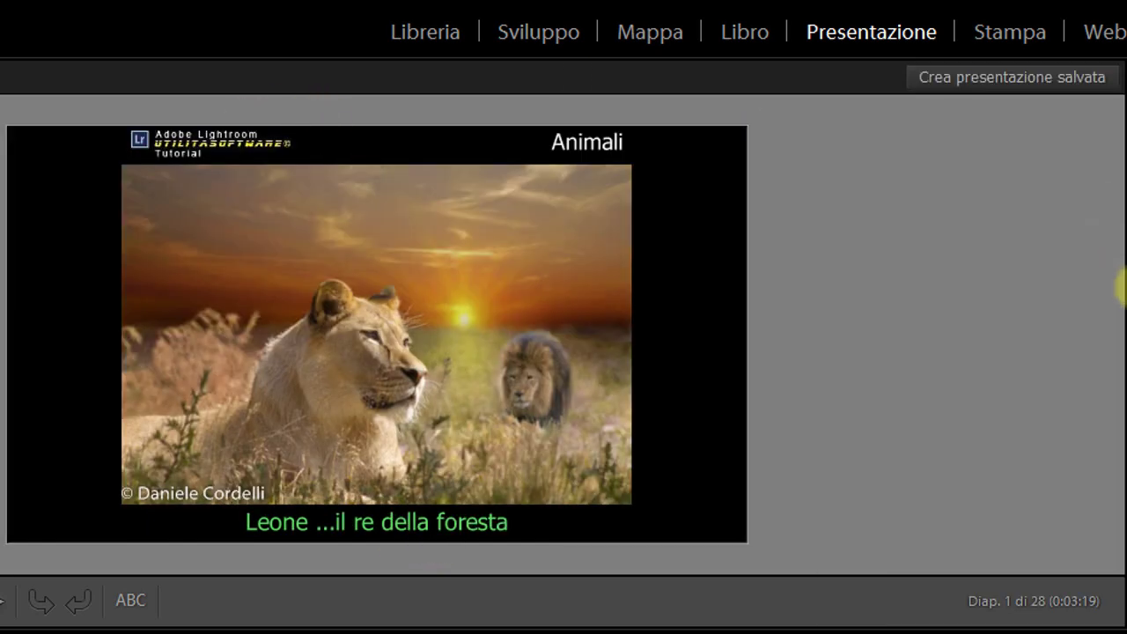
scroll(1123, 286, down, 10)
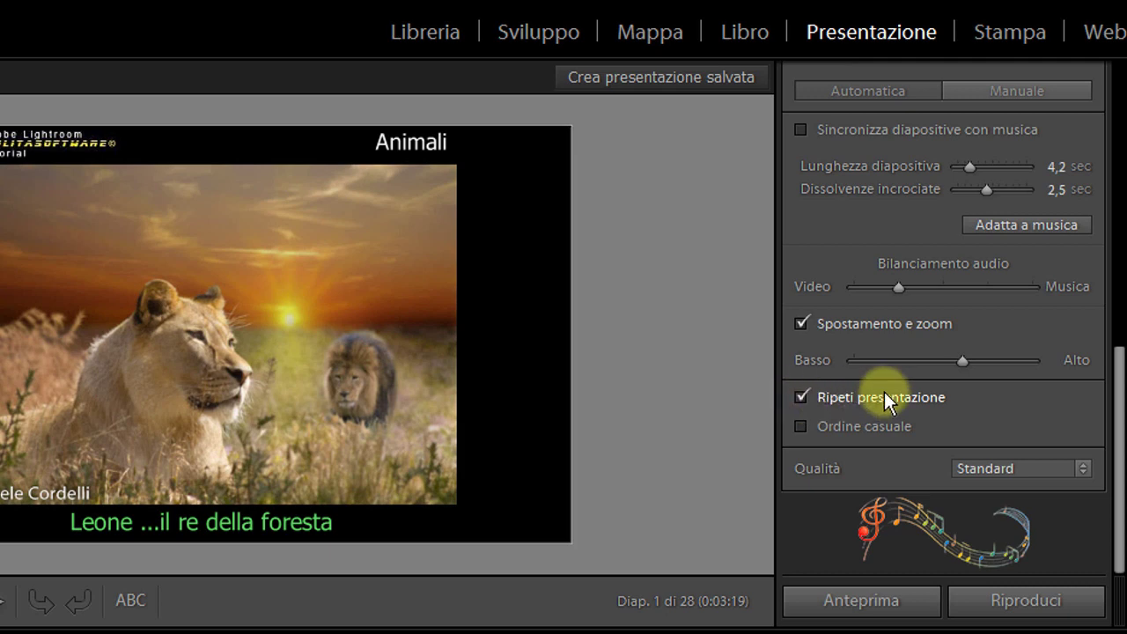
click(800, 397)
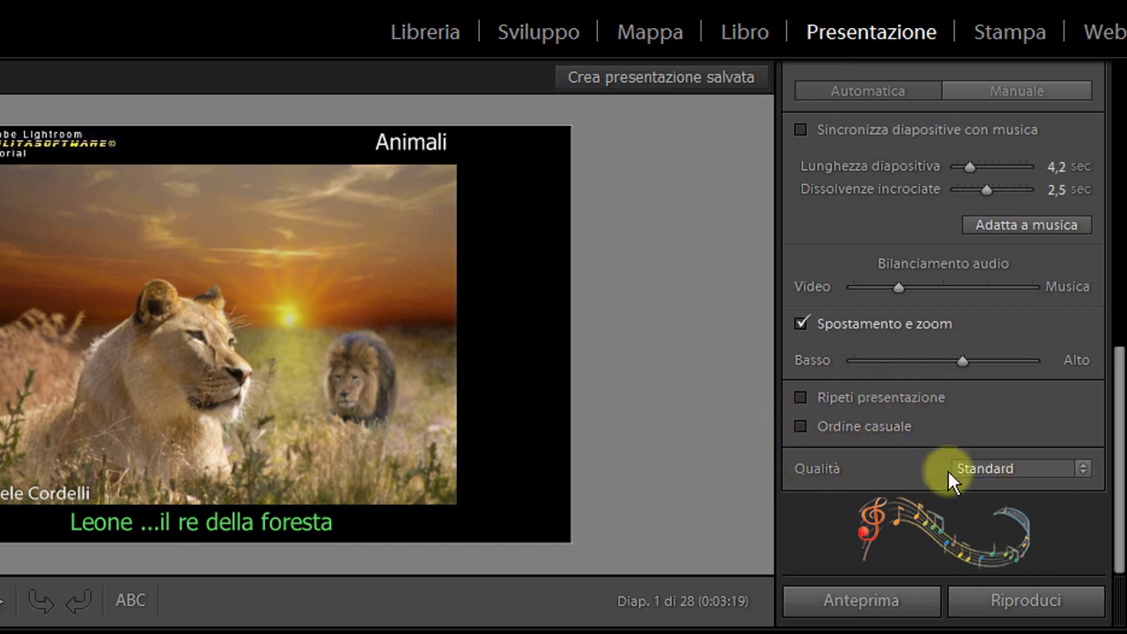
Set the slideshow playback quality to Alta.
click(1078, 467)
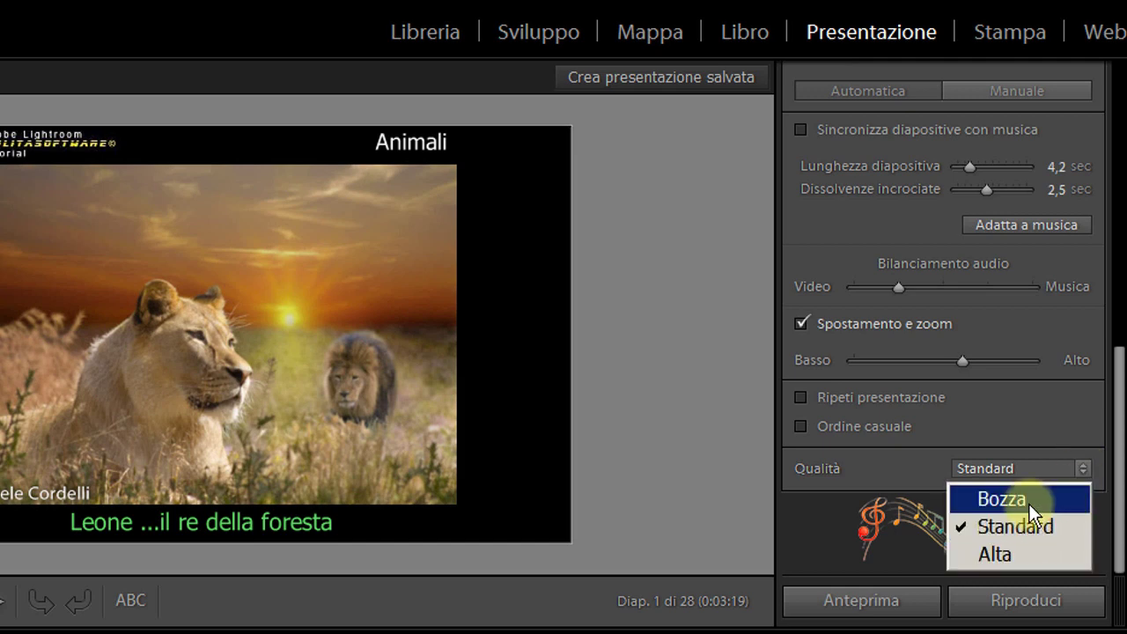
click(1028, 502)
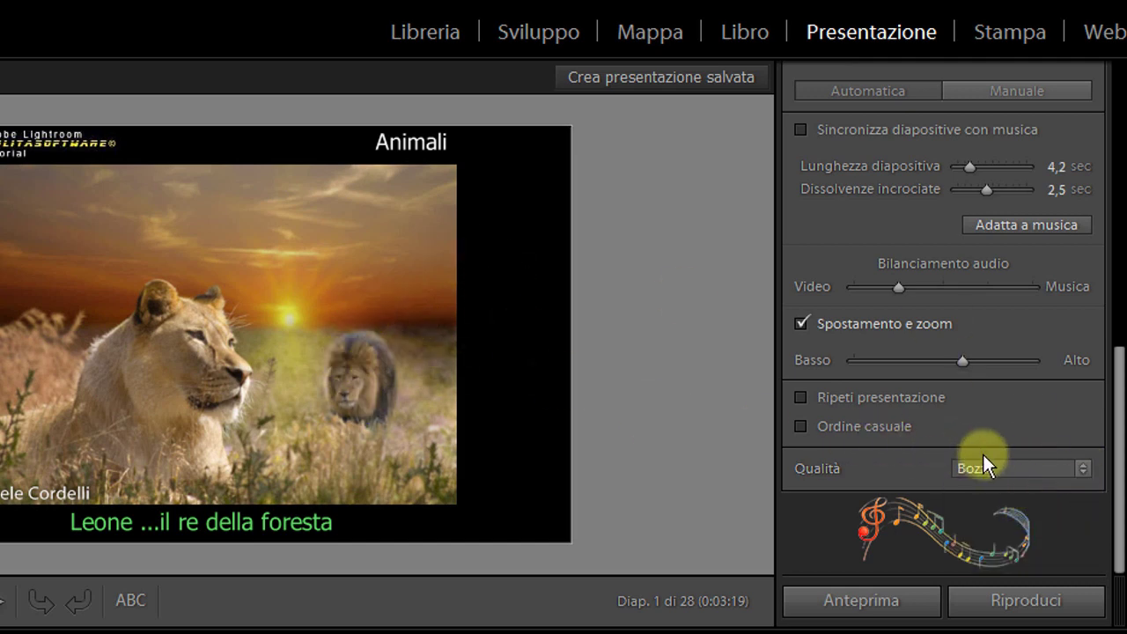
click(1074, 467)
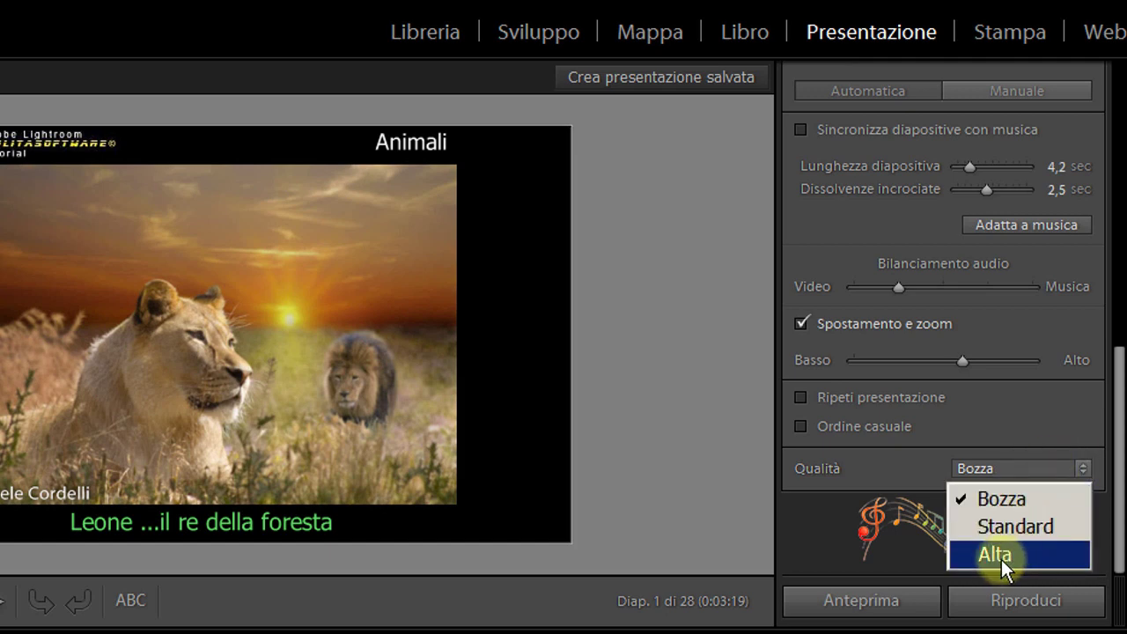
click(1001, 559)
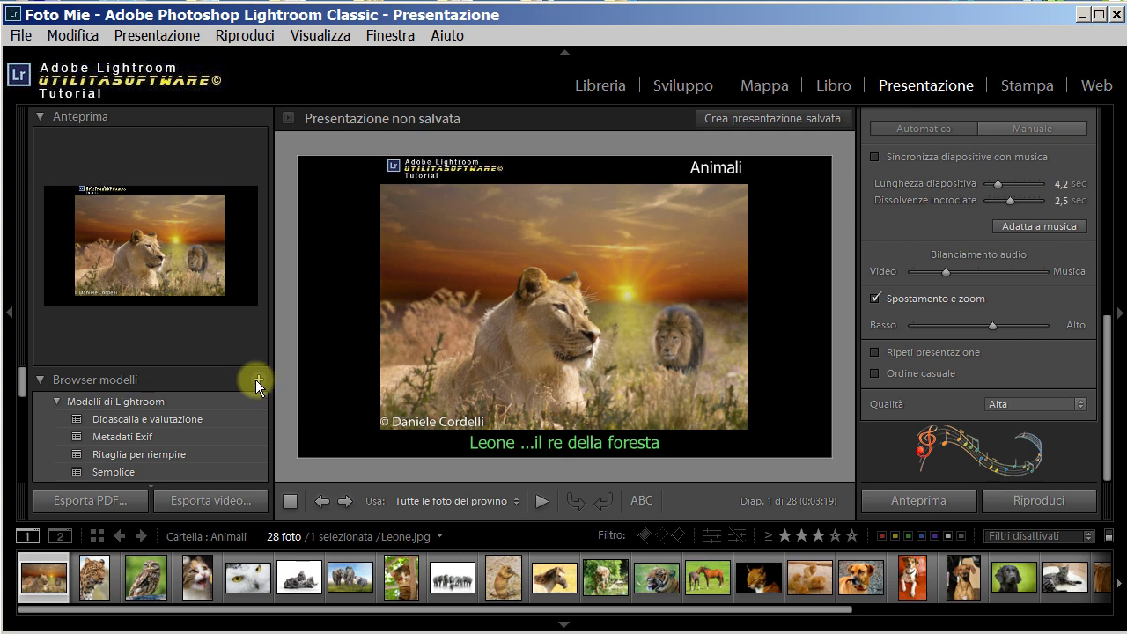
Save the current slideshow settings as a new template via Nuovo modello.
click(257, 380)
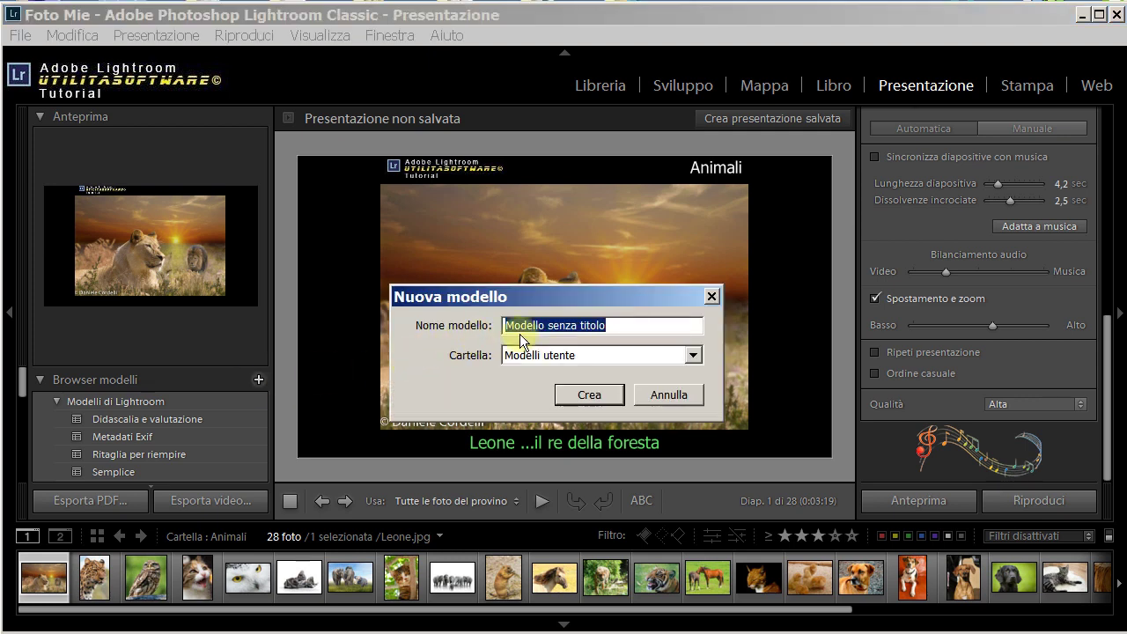
drag(605, 326, 480, 325)
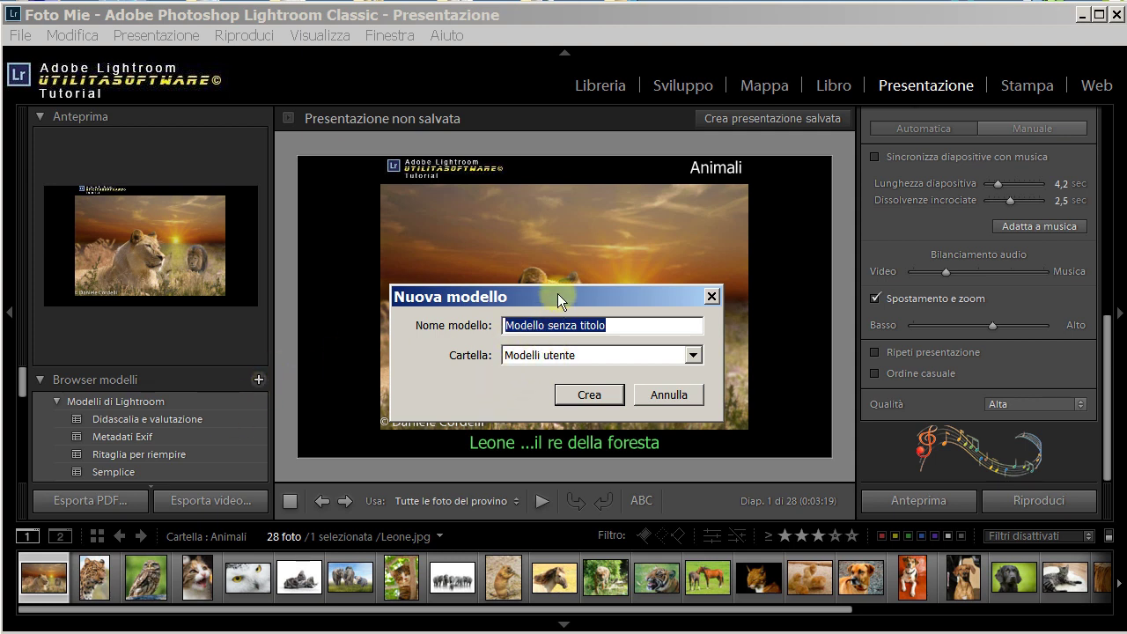
drag(558, 293, 539, 253)
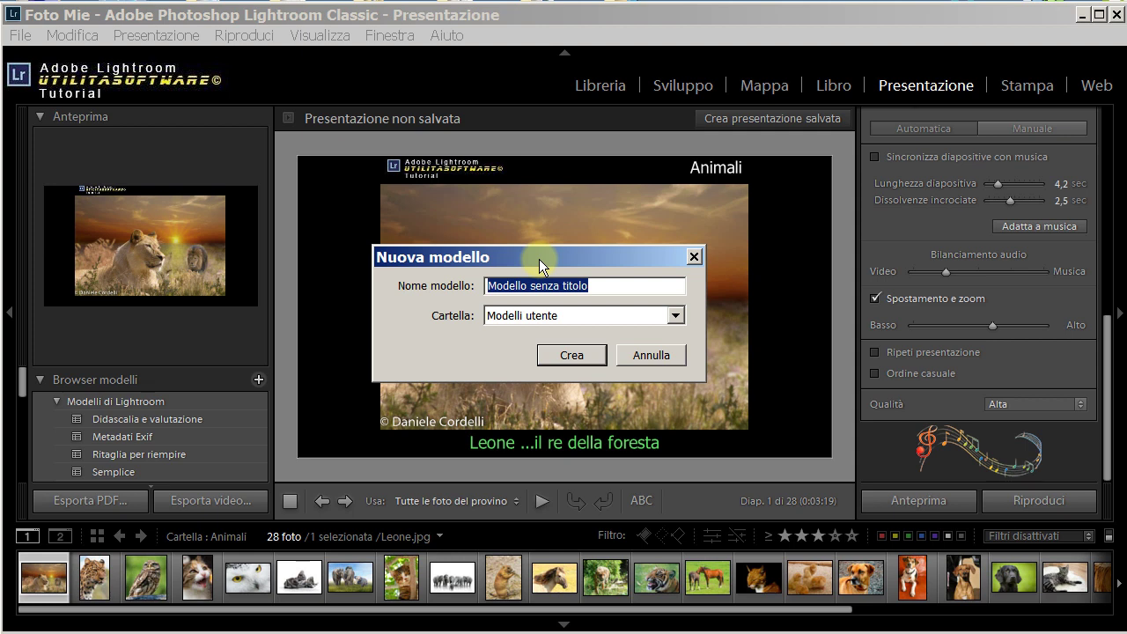
click(653, 356)
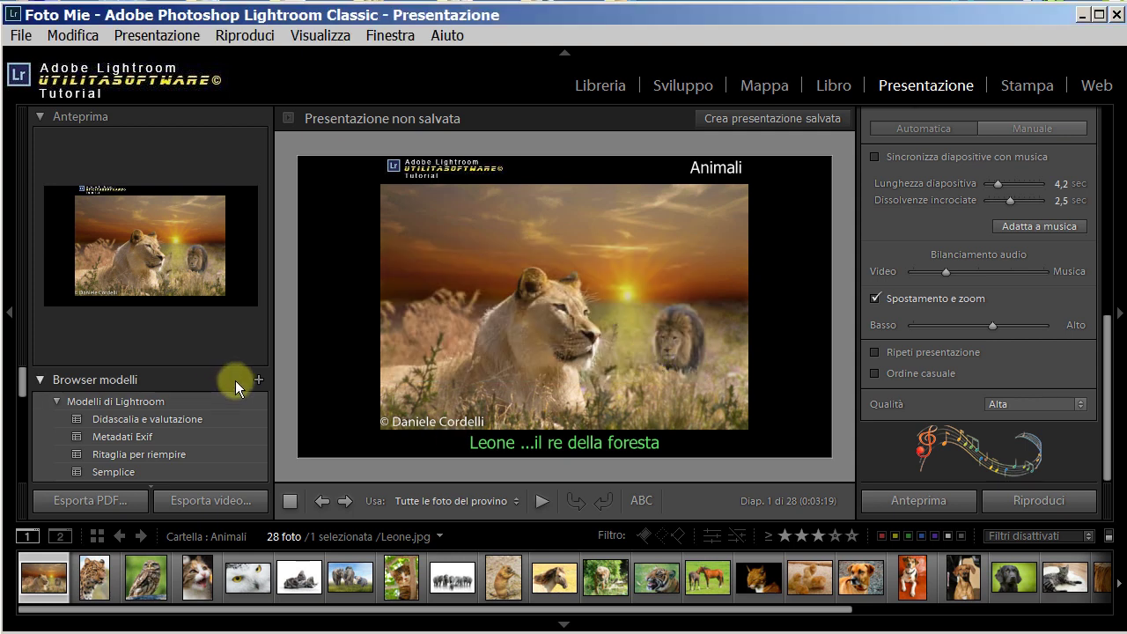
Expand Modelli utente in Browser modelli and collapse the Anteprima panel.
scroll(224, 404, down, 3)
scroll(223, 404, up, 3)
scroll(223, 404, down, 3)
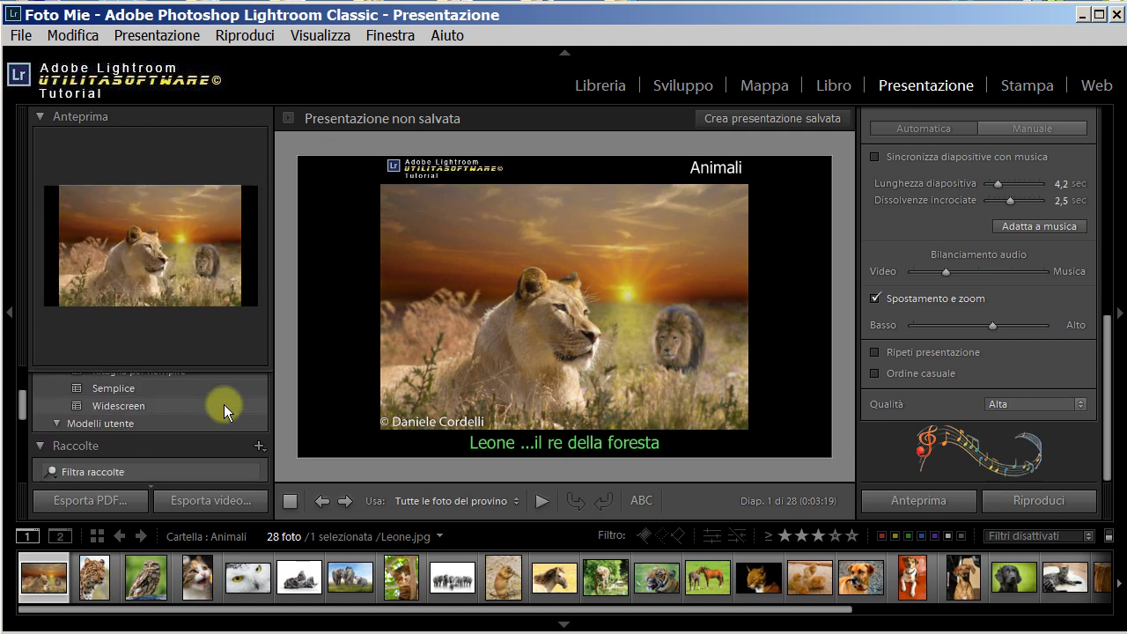
click(58, 422)
click(37, 116)
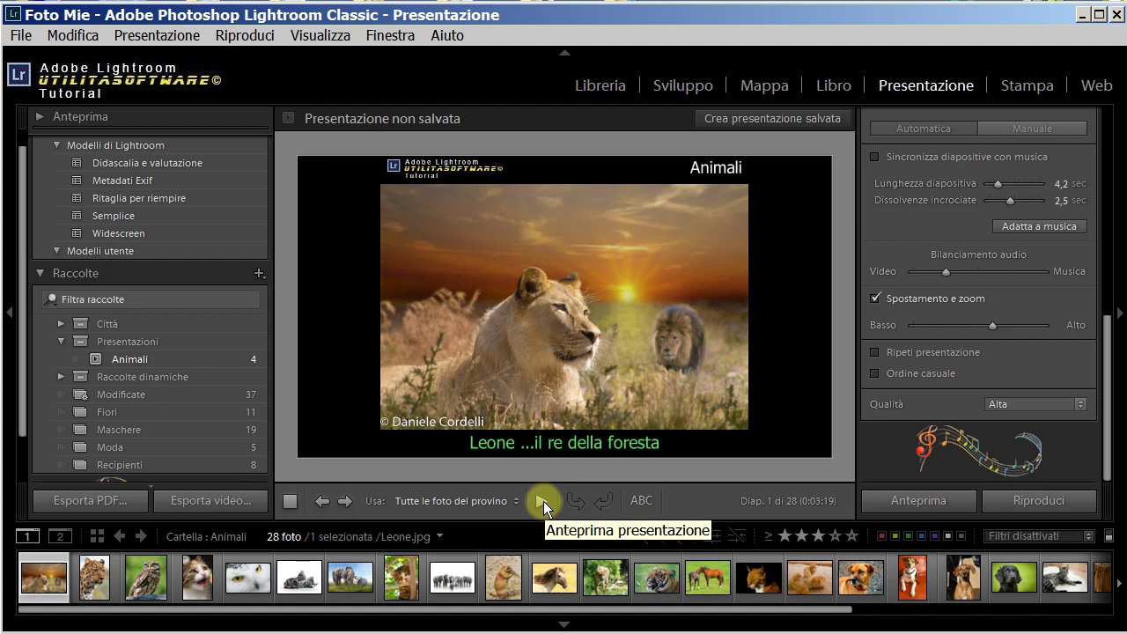
click(914, 502)
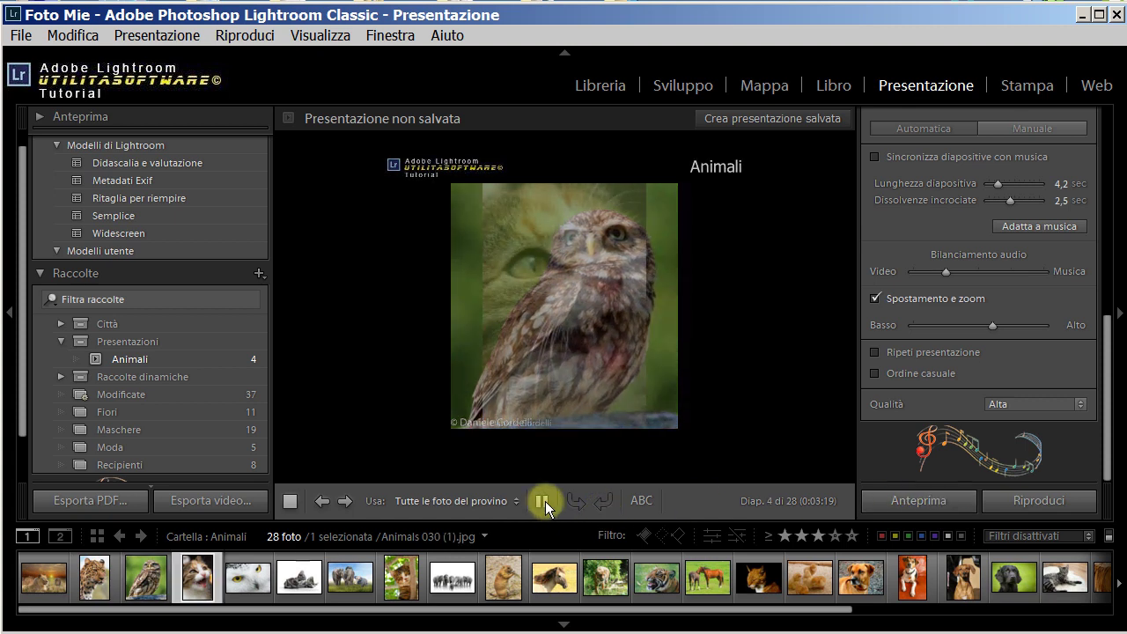
click(540, 498)
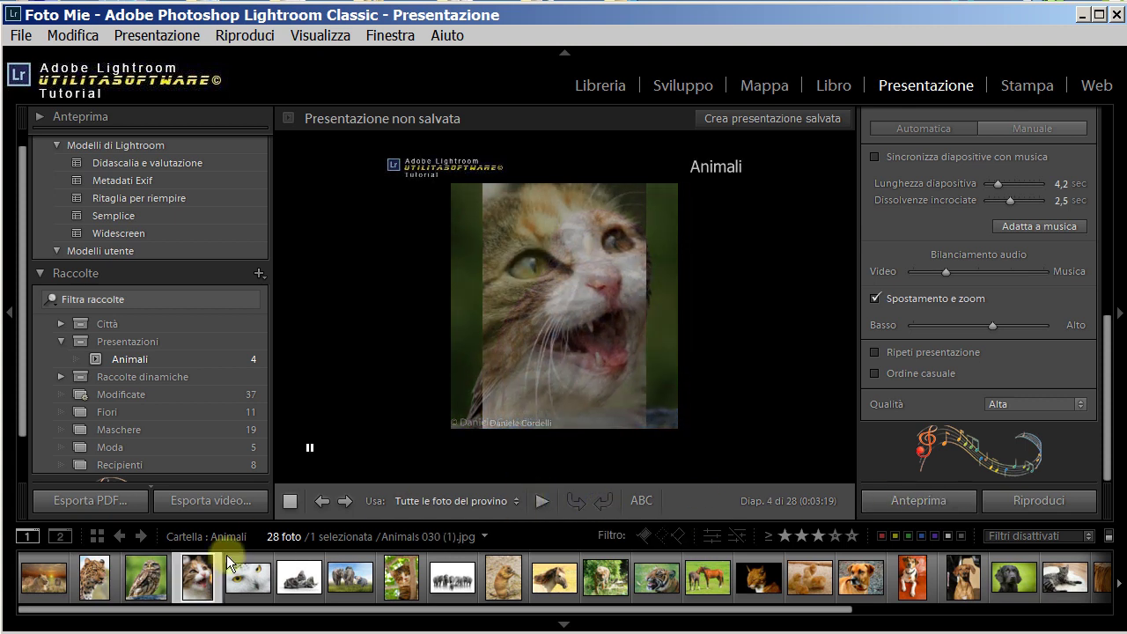
click(289, 501)
click(289, 501)
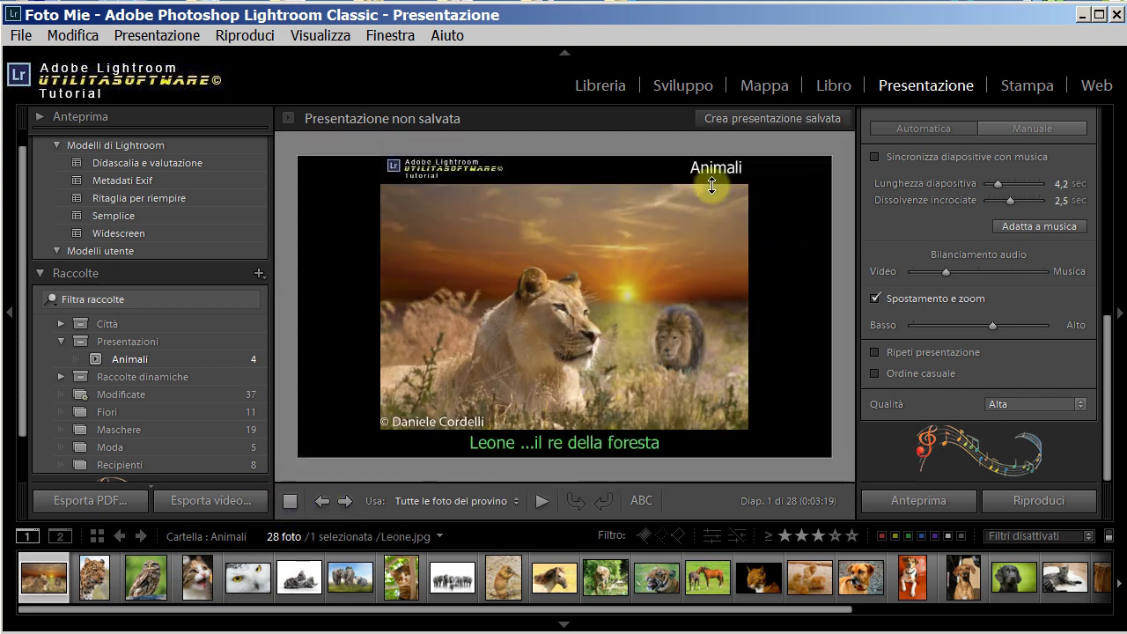
click(86, 503)
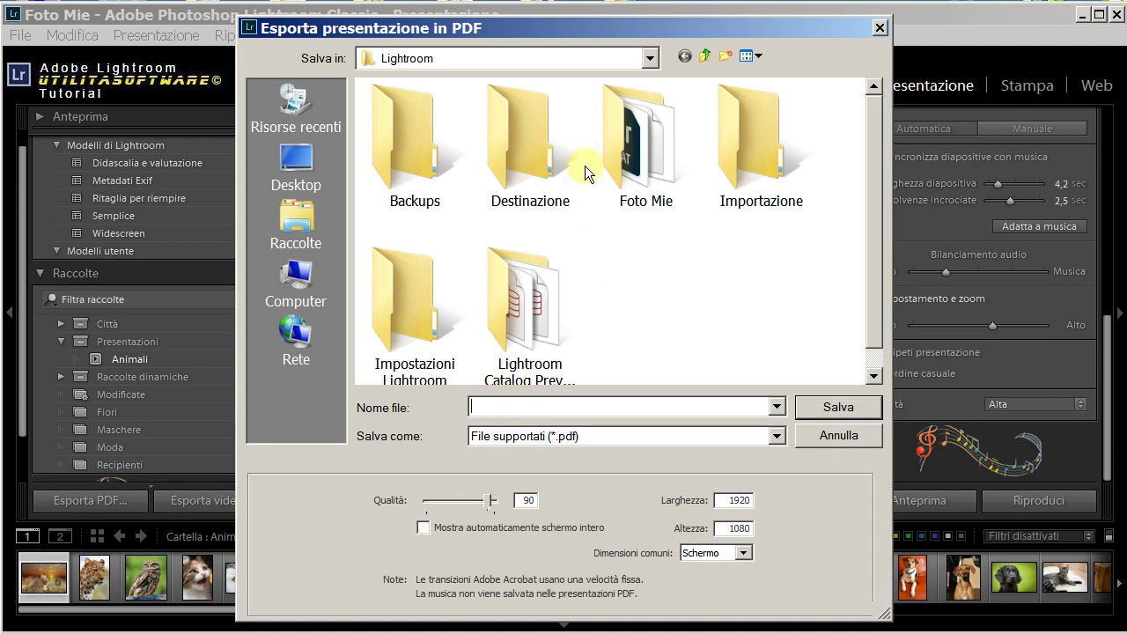
click(534, 406)
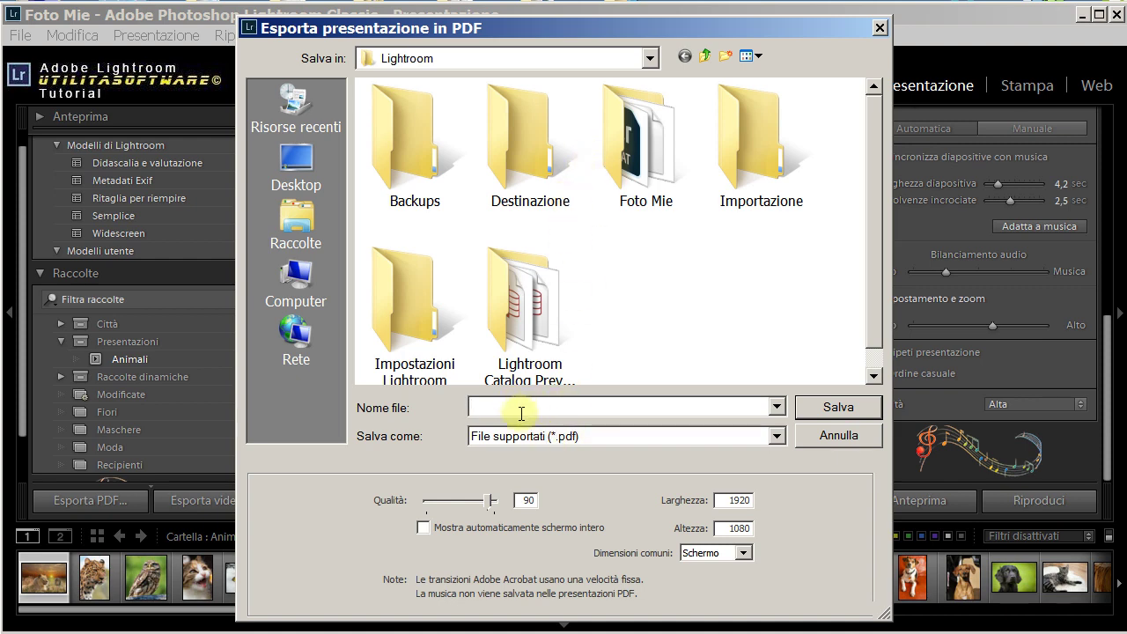
click(838, 435)
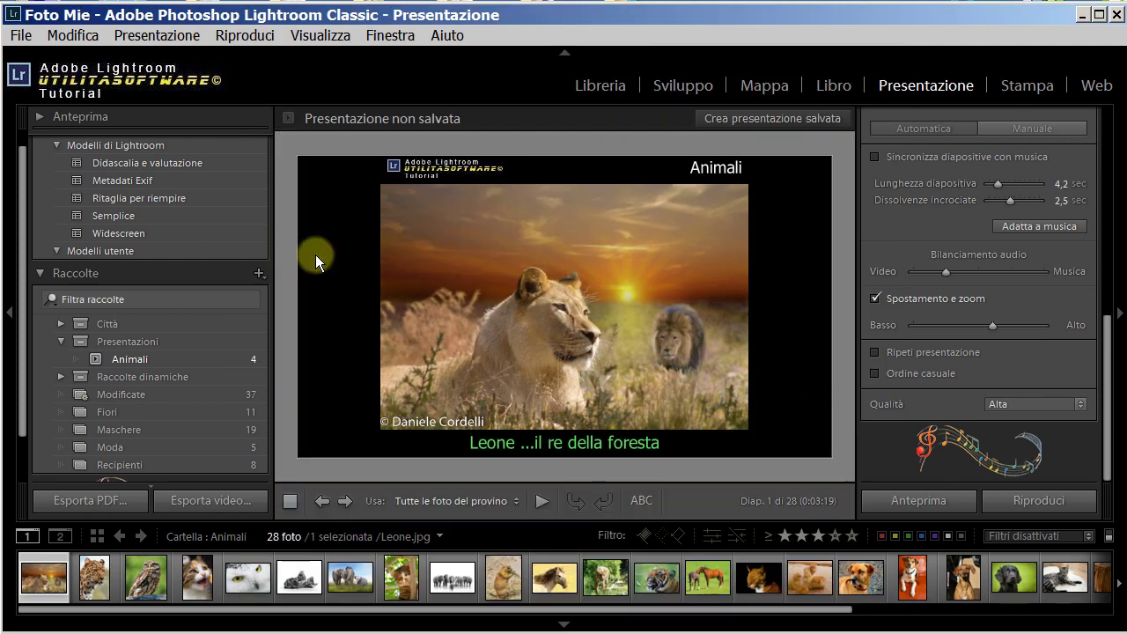
click(207, 499)
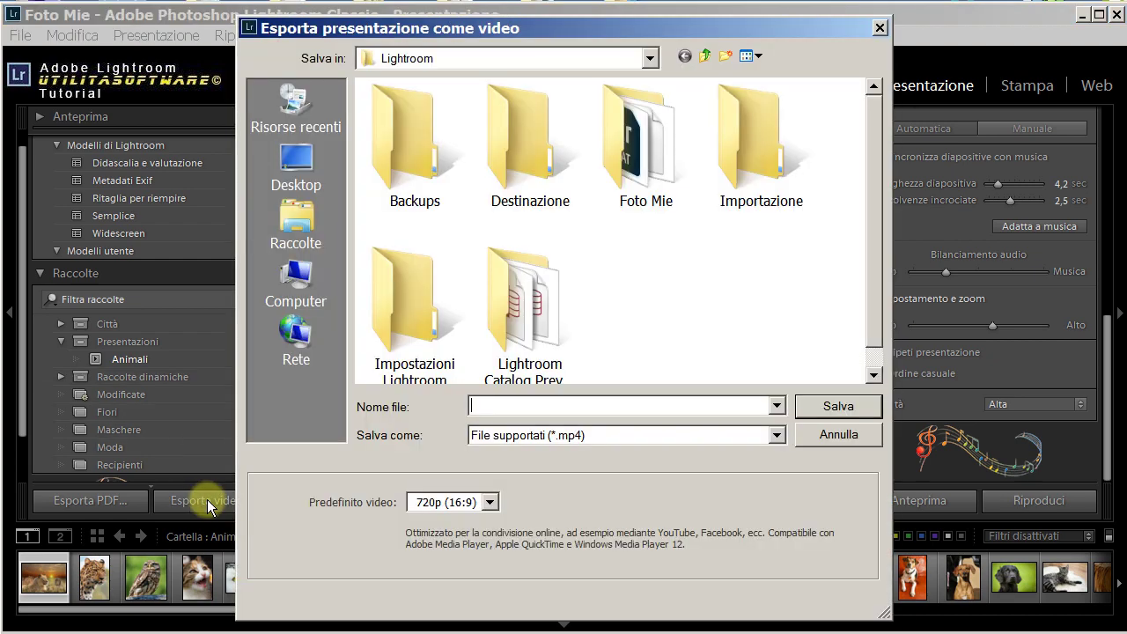
click(821, 435)
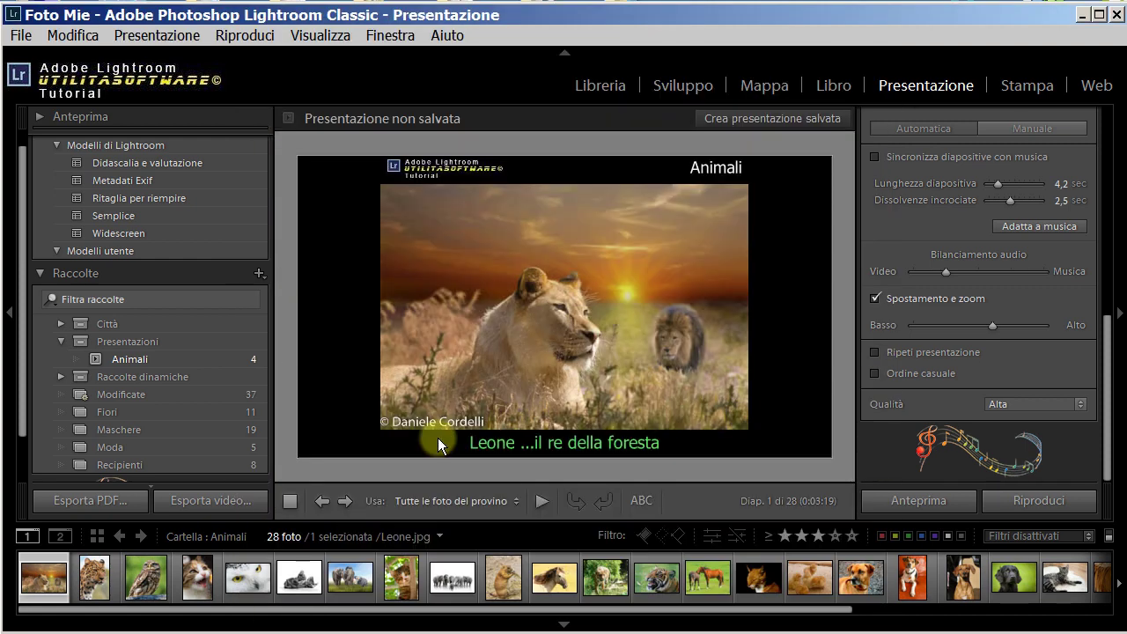
click(108, 501)
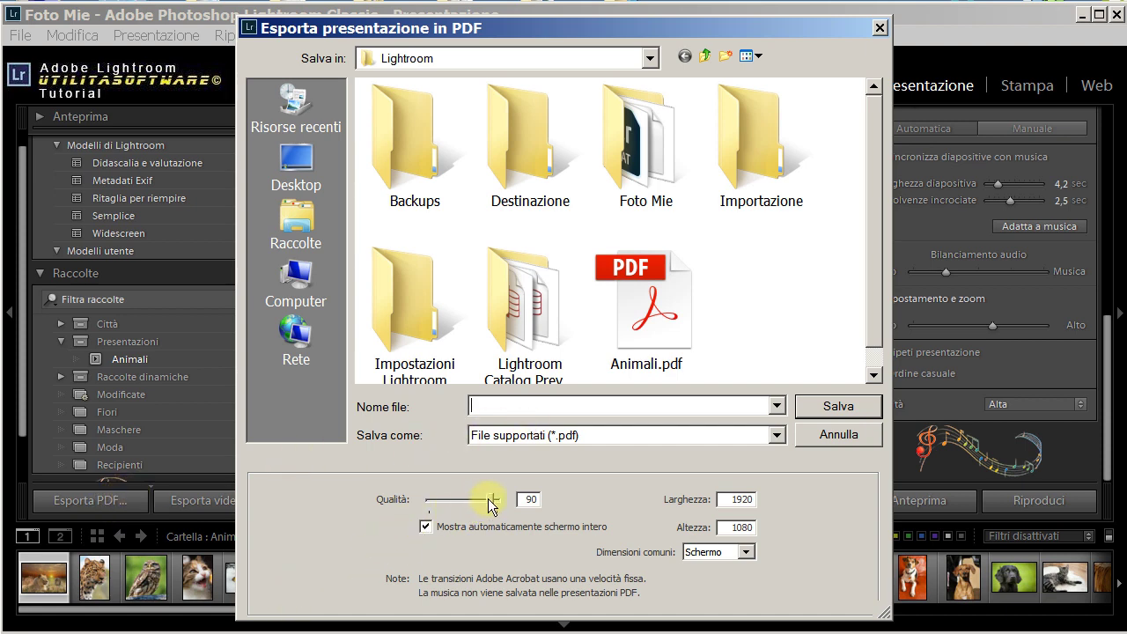
drag(491, 505, 499, 504)
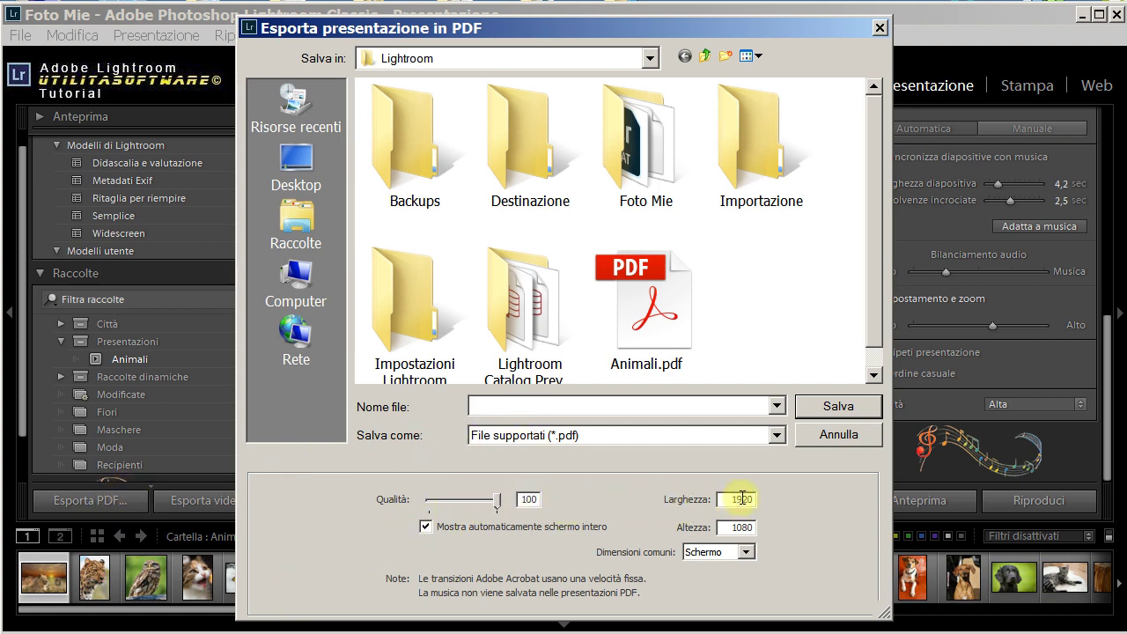
click(747, 552)
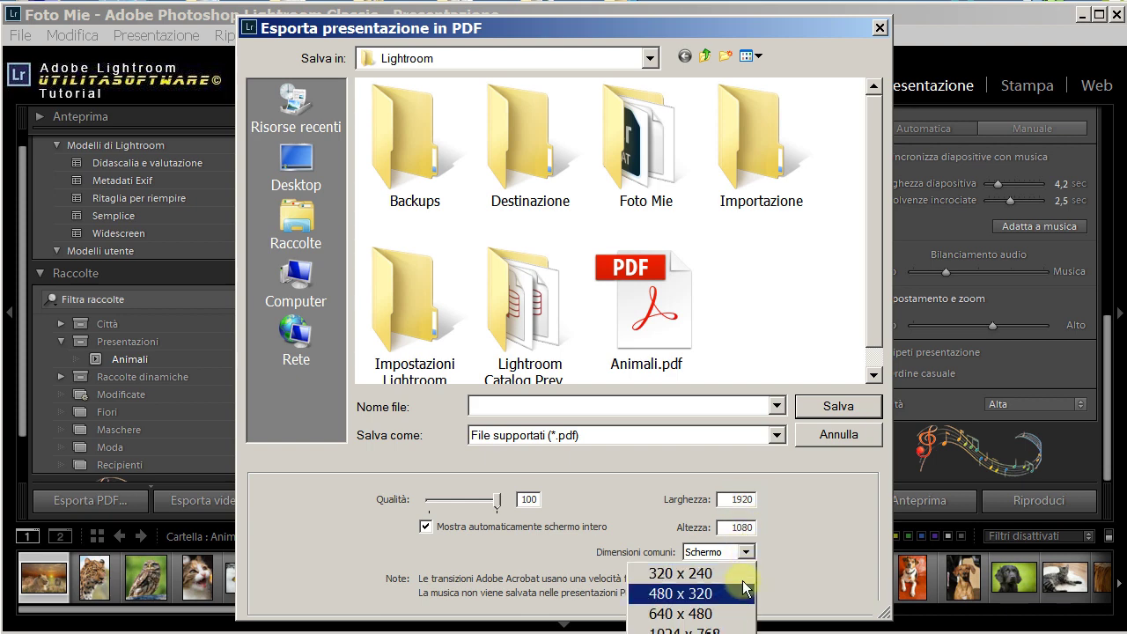
click(747, 549)
click(426, 526)
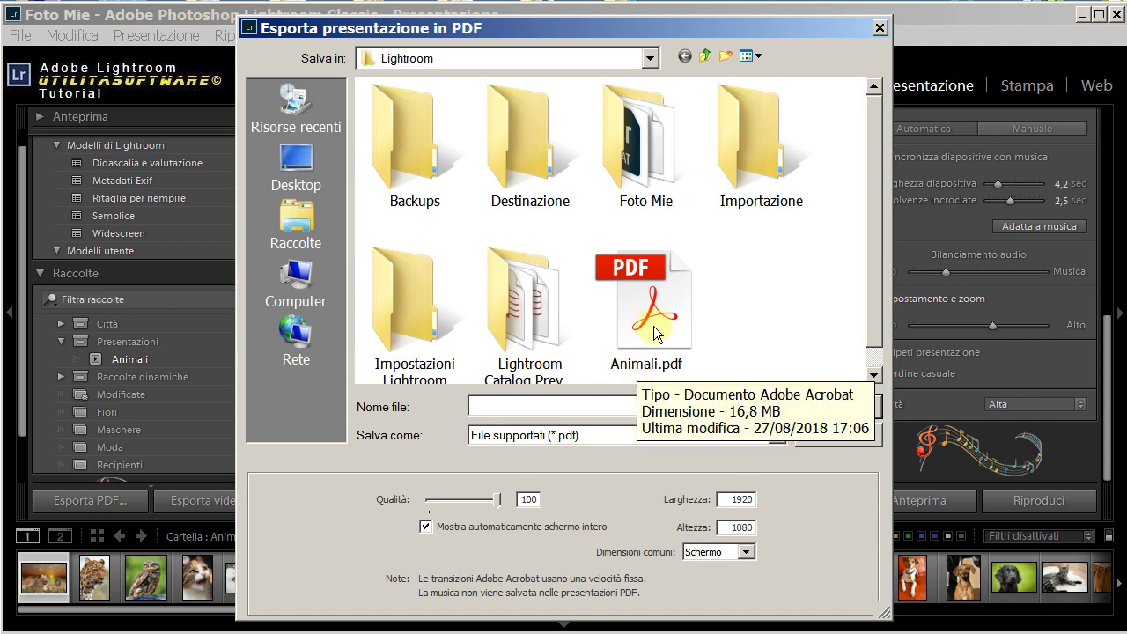
click(834, 435)
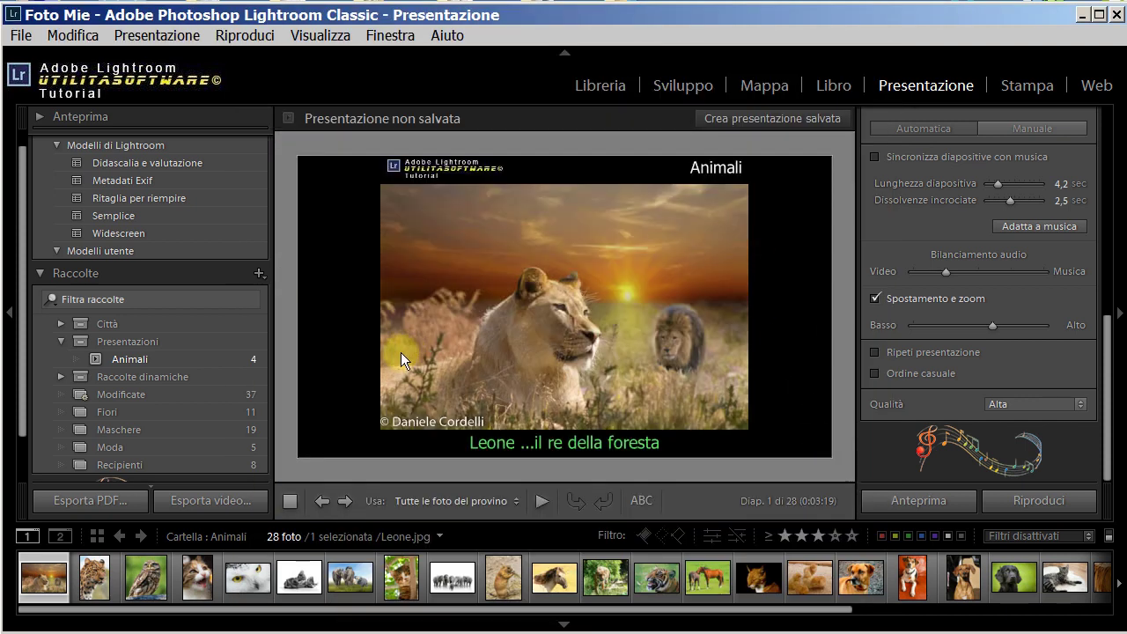
click(216, 500)
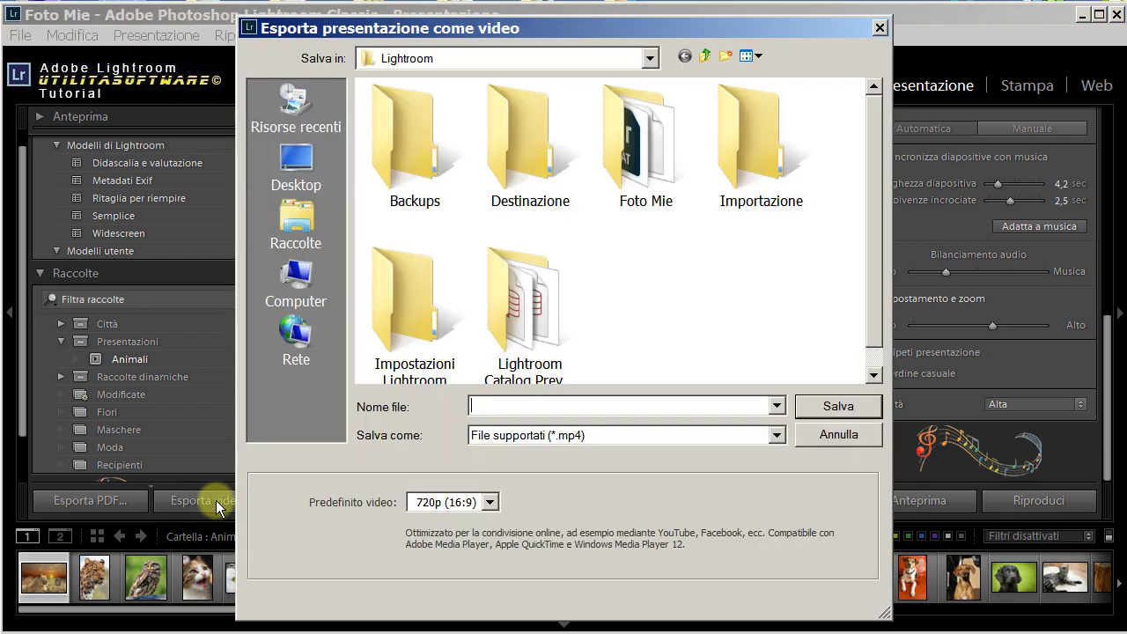
click(490, 502)
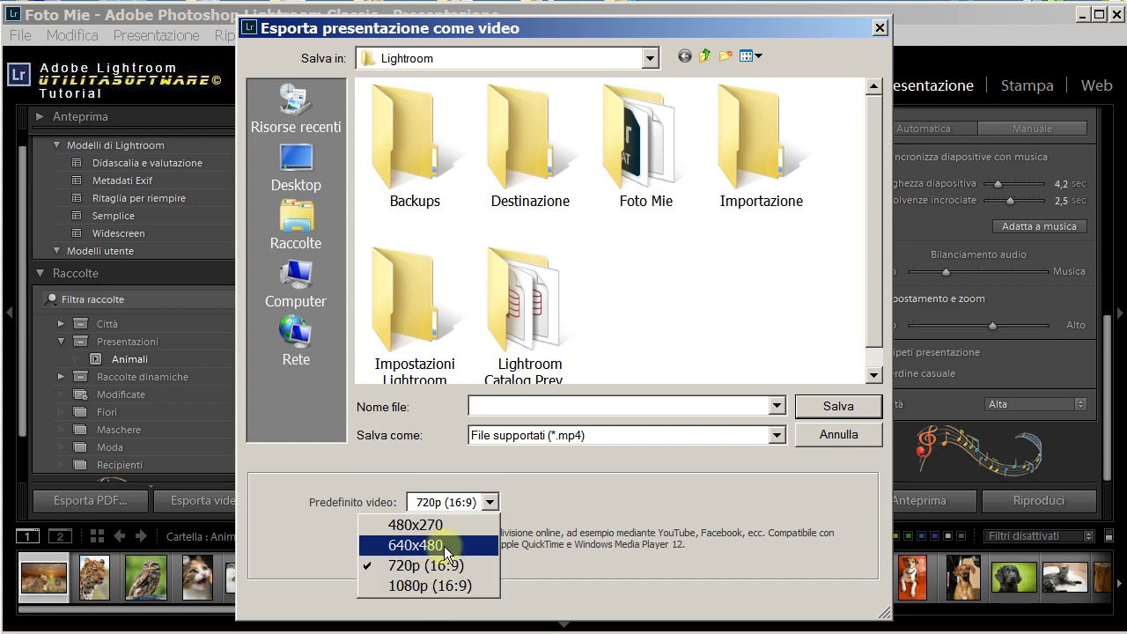
click(572, 492)
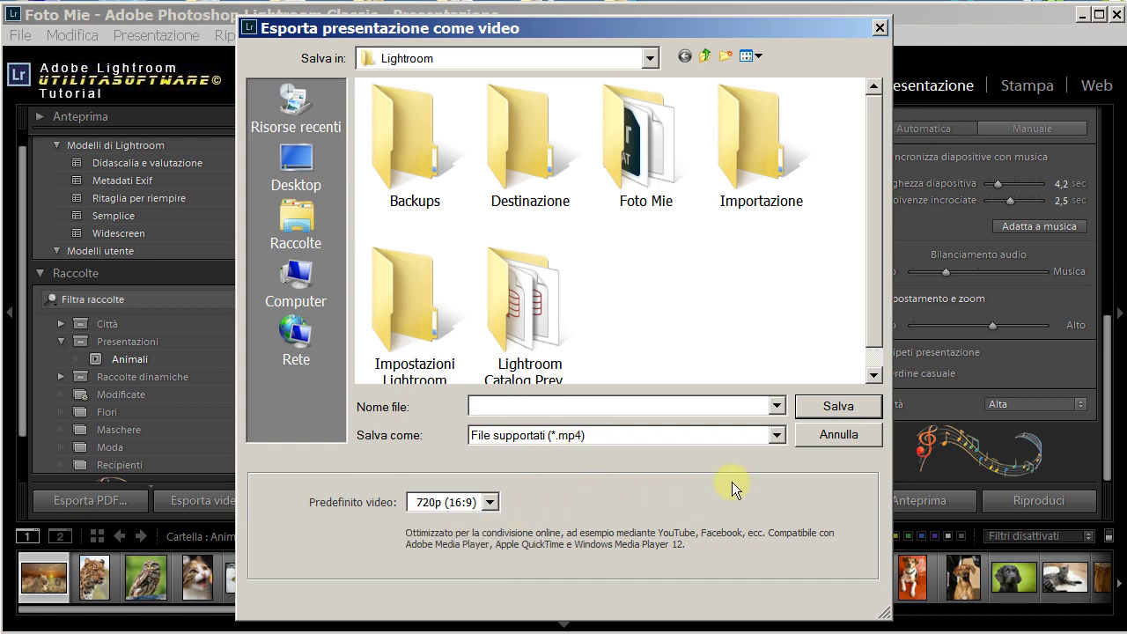
click(814, 441)
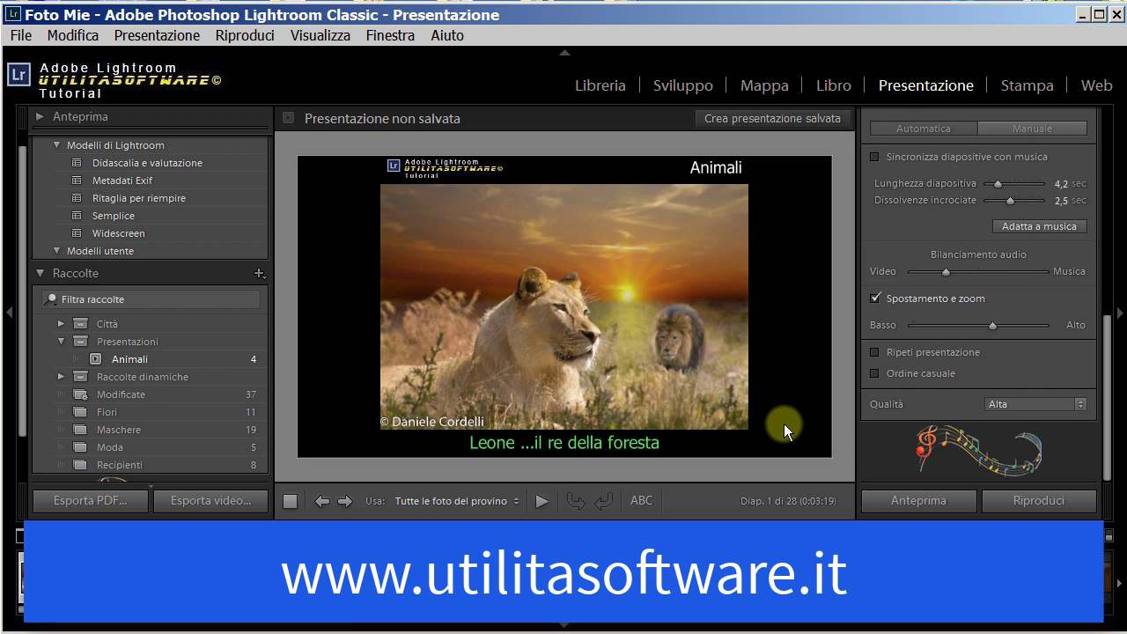